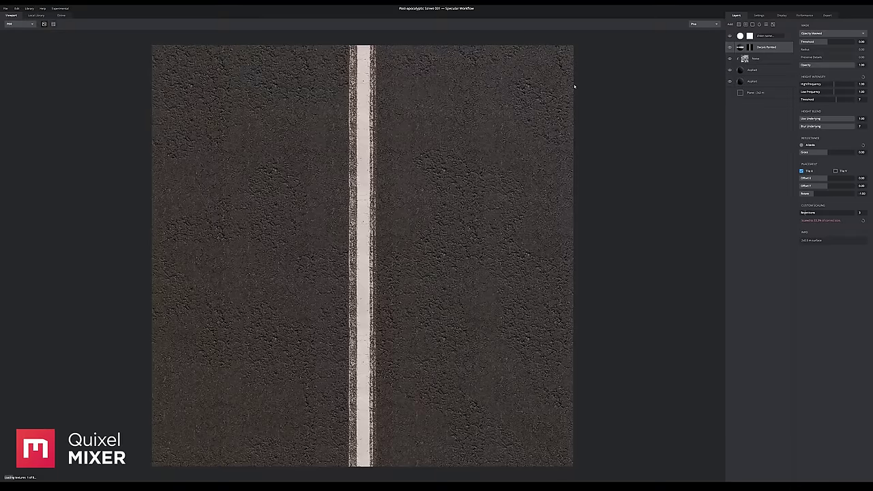
- Shift the newly added line decal to an X offset of -0.40 and tint its albedo orange-yellow
drag(828, 178, 806, 179)
click(801, 144)
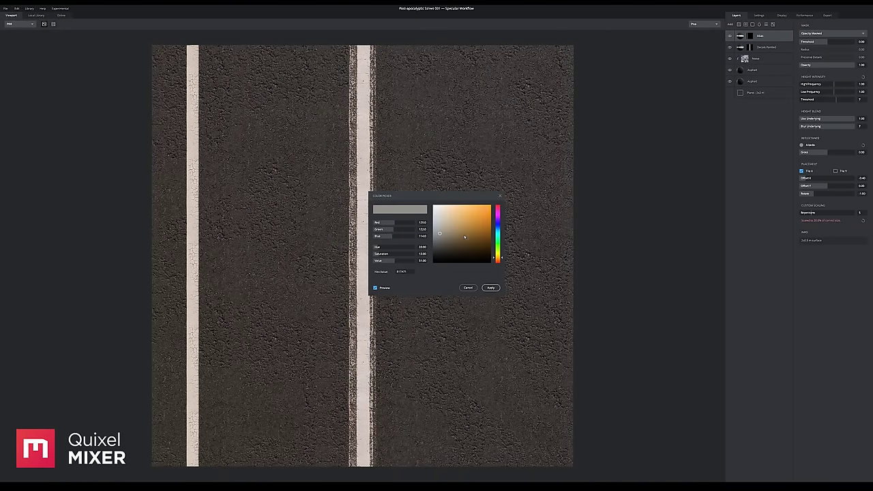
drag(465, 237, 476, 244)
click(491, 288)
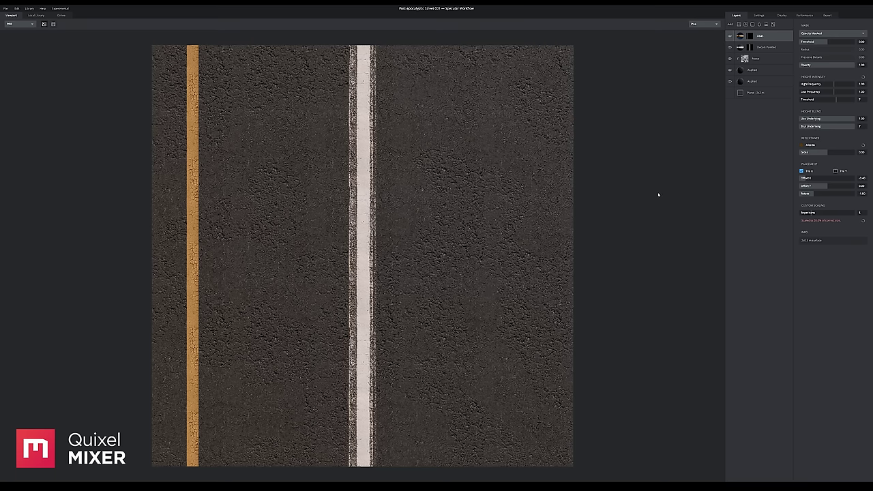
- Mask the orange line From Below and offset its duplicate to 0.41 in X, along the road's opposite edge
click(826, 35)
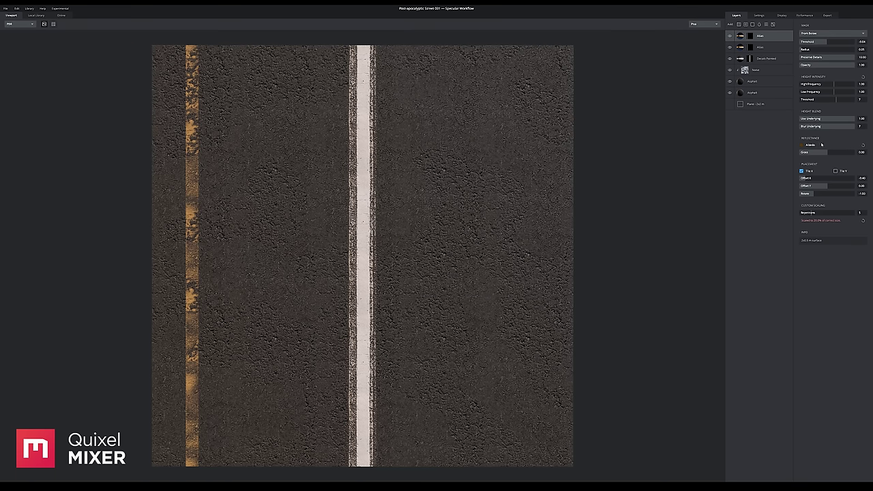
drag(806, 179, 850, 181)
- Add the pothole decal as an atlas layer over the road and set its scale to 1.25
click(745, 25)
click(220, 76)
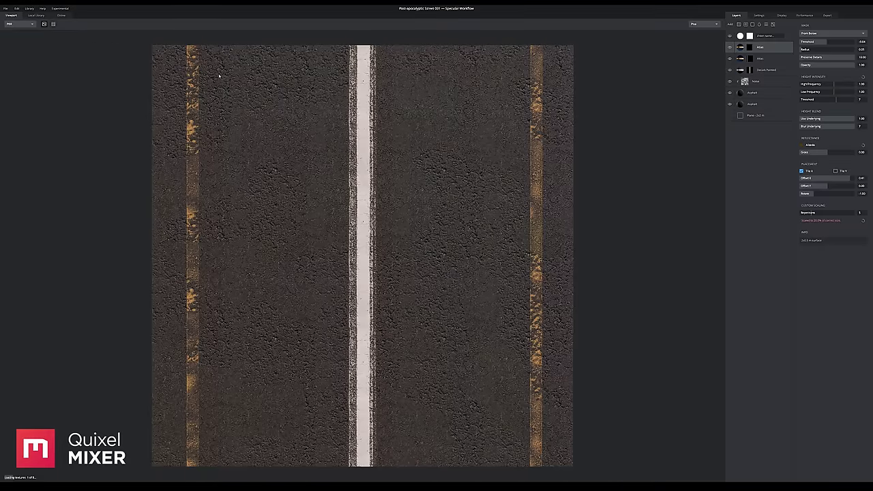
drag(804, 214, 822, 214)
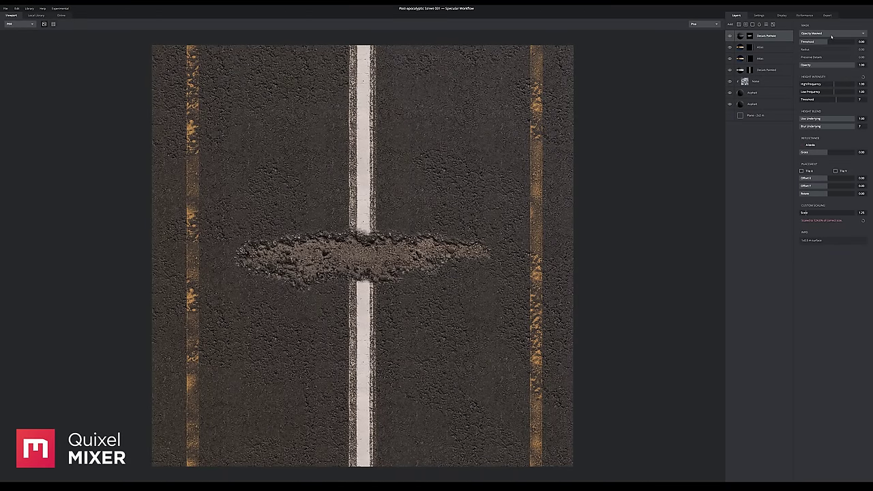
- Mask the pothole From Above with a height intensity threshold of 10 and align it lengthwise over the central white line
click(832, 34)
click(833, 49)
drag(839, 101, 845, 100)
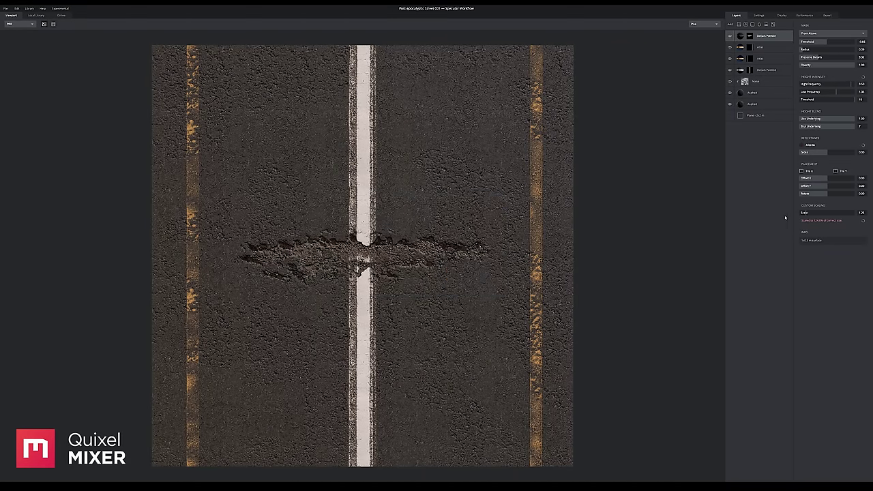
mouse_move(828, 194)
mouse_down()
mouse_move(814, 195)
mouse_move(838, 184)
mouse_up()
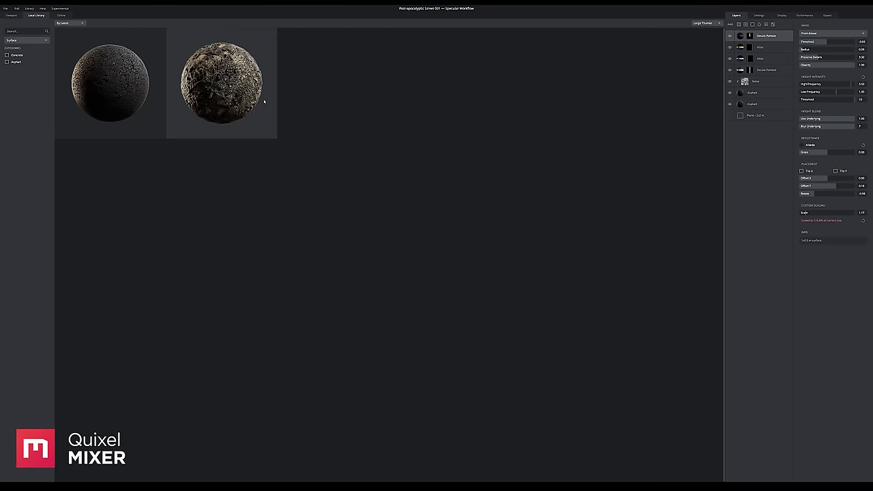
- Add the Concrete Dirty surface and mask it From Above with a threshold of -0.15
click(264, 100)
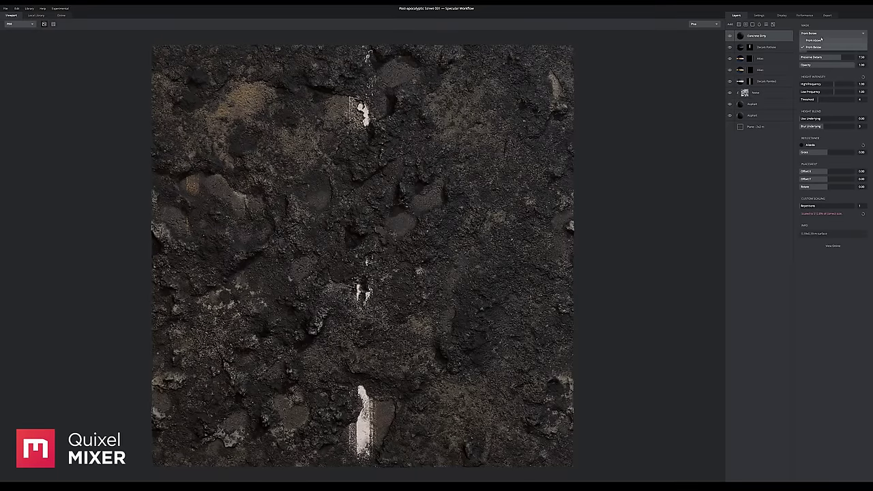
drag(825, 43, 806, 50)
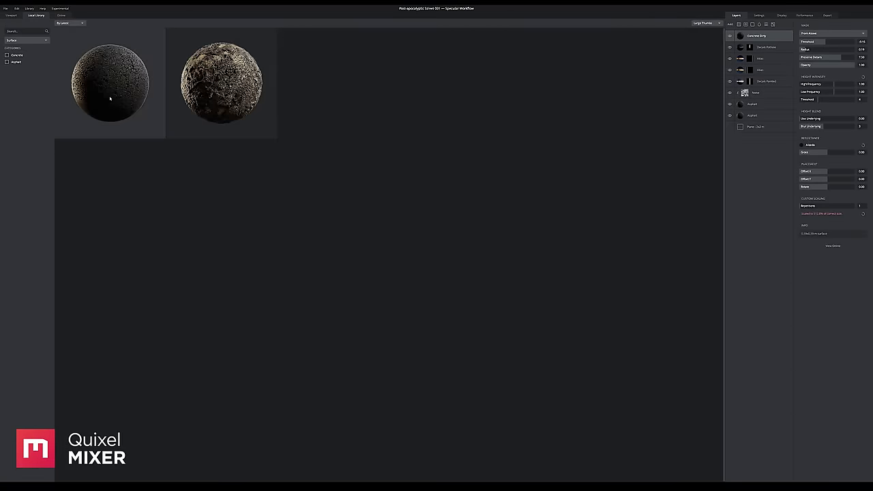
- Add an Asphalt surface above Concrete Dirty and set its Use Underlying height blend to 1.00
click(113, 98)
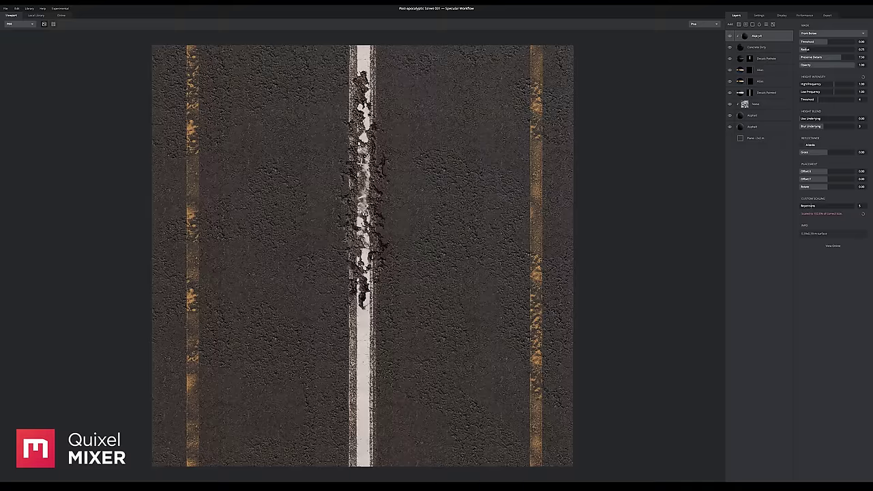
click(802, 119)
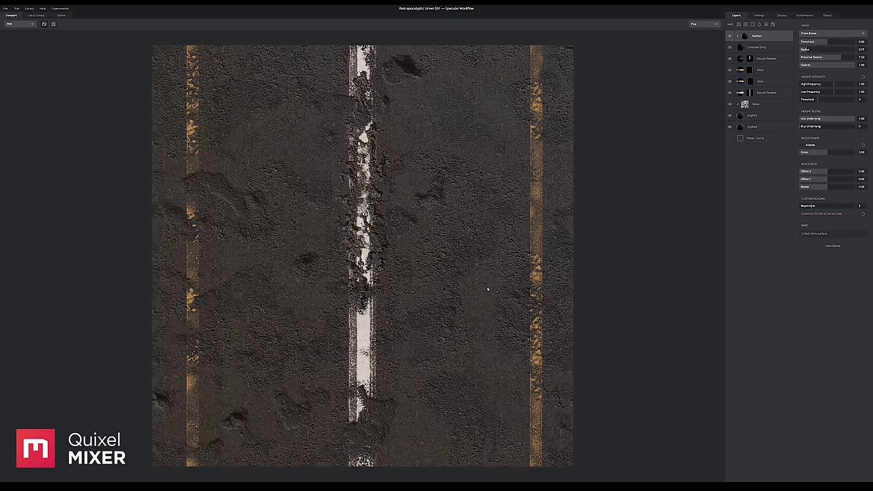
- Add a paint layer above Concrete Dirty, brush displacement over the road with an enlarged brush, and adjust the displacement strength
click(758, 47)
click(772, 23)
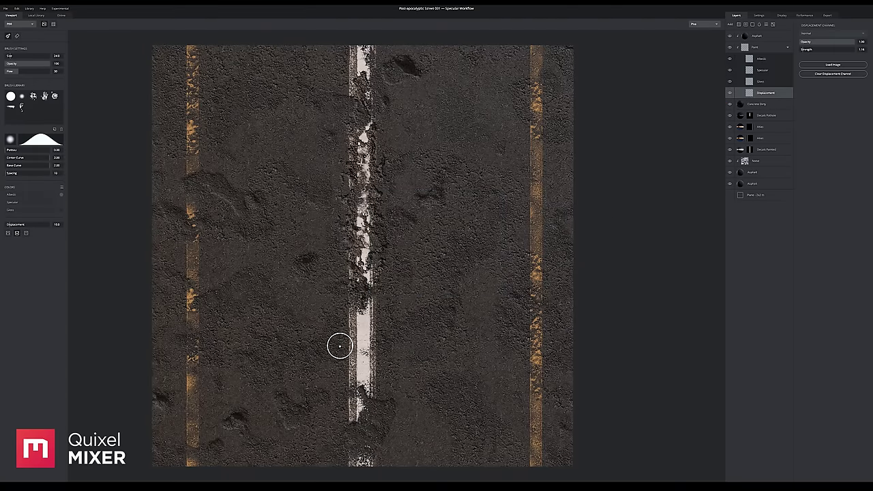
key(bracketright)
key(bracketright)
key(bracketright)
key(bracketright)
key(bracketright)
mouse_move(332, 347)
mouse_down()
mouse_move(440, 417)
mouse_move(344, 349)
mouse_move(280, 78)
mouse_move(423, 296)
mouse_up()
drag(825, 50, 806, 52)
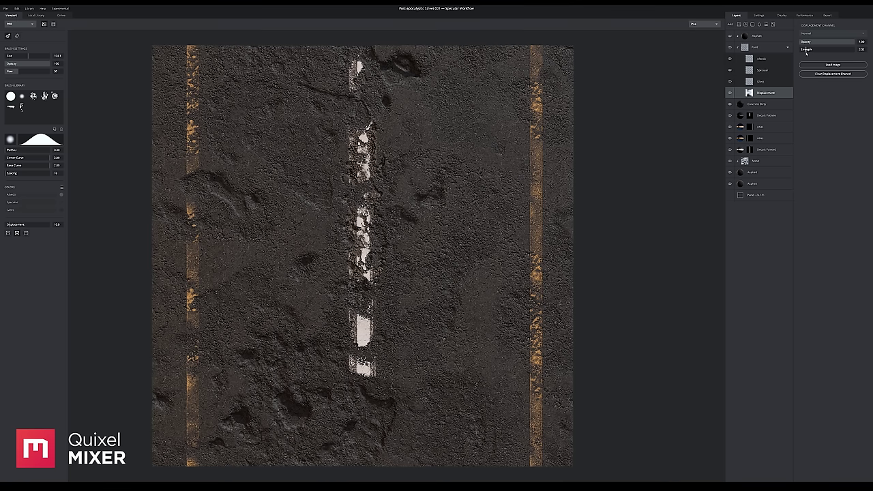
- Set the top Asphalt layer's opacity to 0.50
click(754, 37)
drag(855, 65, 827, 65)
- Add the cracked road decal, rotate it to run lengthwise along the road, and set its X offset to 0.23
click(745, 24)
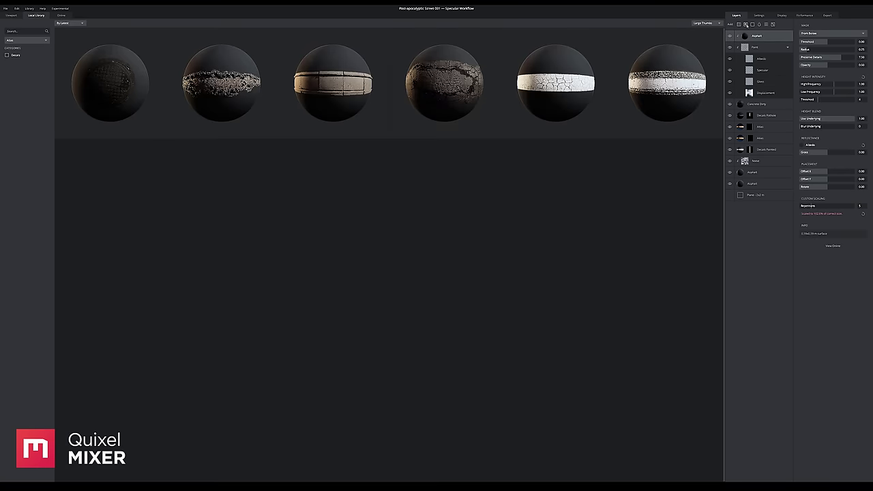
click(447, 96)
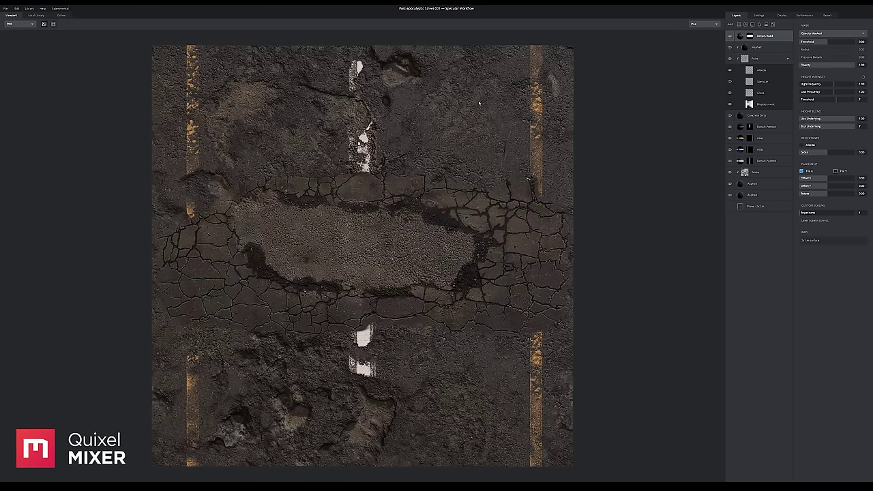
drag(827, 195, 813, 195)
click(862, 179)
text(0.25)
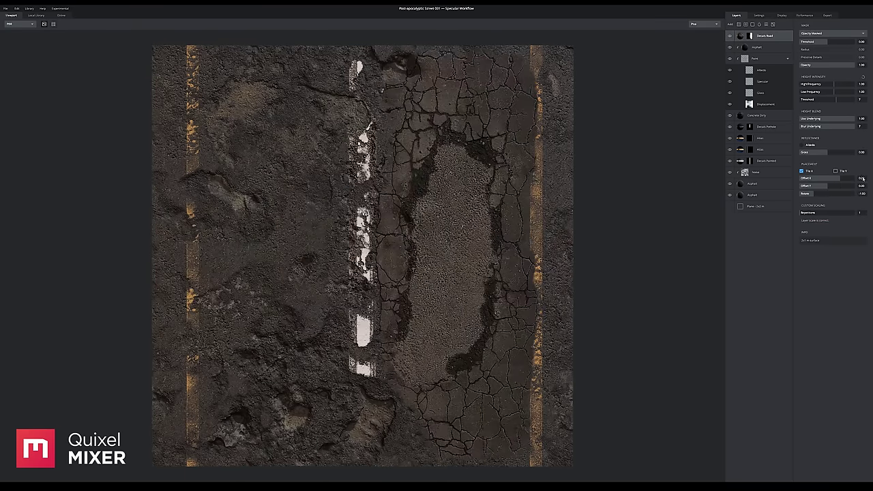
- Set the cracked road decal's mask mode to From Above
click(814, 34)
click(815, 41)
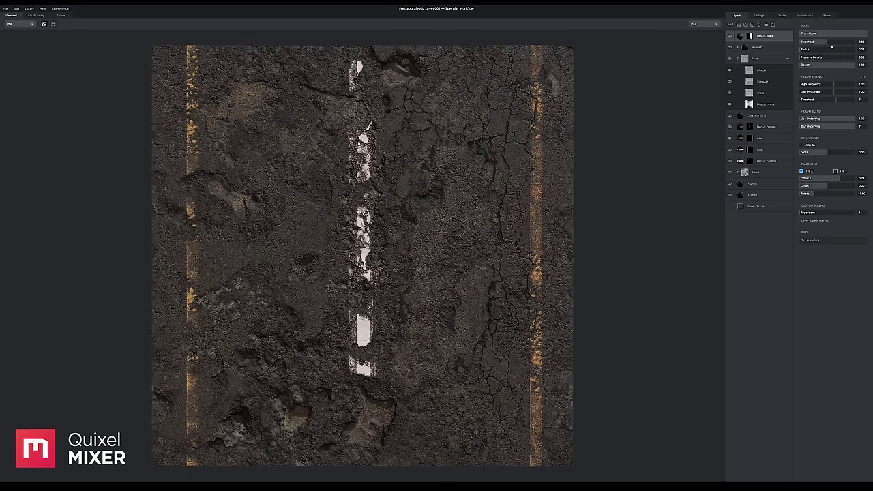
- Add the sidewalk decal and run it lengthwise along the road's outer edges with an X offset of -0.50
click(746, 24)
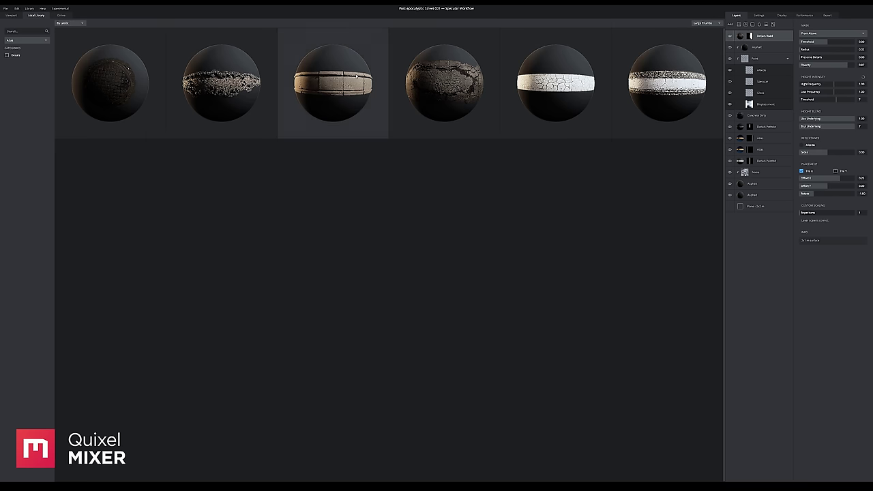
click(333, 84)
drag(825, 193, 756, 188)
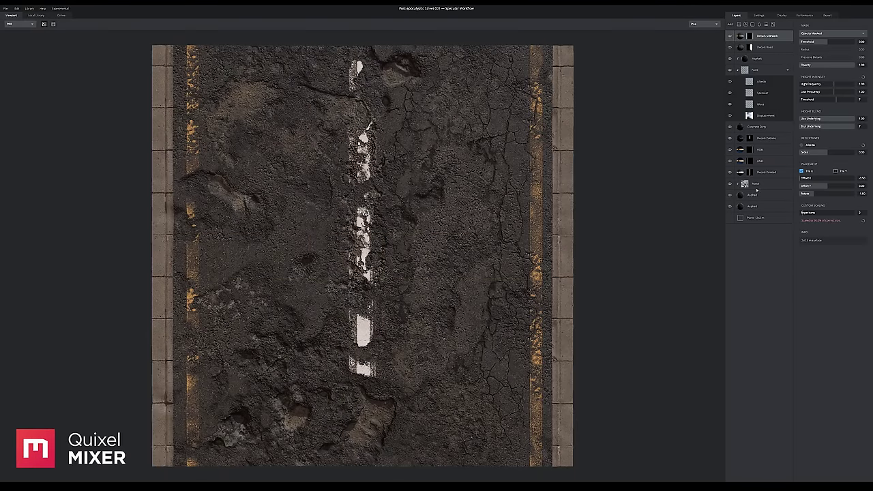
- Set the sidewalk decal's Use Underlying to 0.00, mask it From Below, and fine-tune its mask threshold
drag(825, 119, 717, 139)
click(822, 33)
click(815, 47)
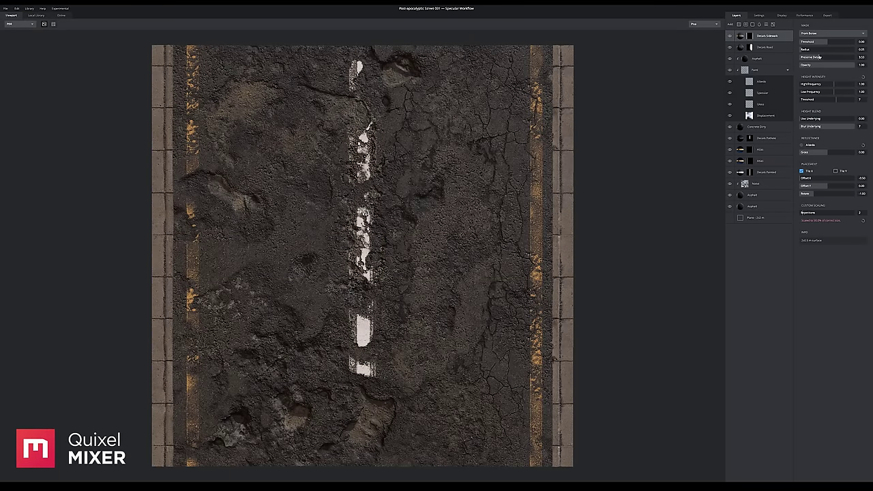
drag(828, 43, 828, 42)
- Add the manhole cover decal and place it in the upper part of the lane beside the central white line
click(746, 23)
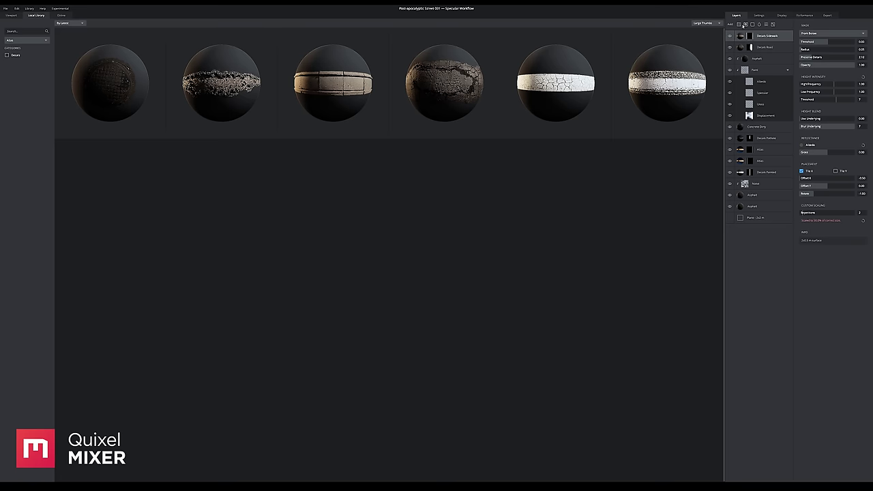
click(120, 83)
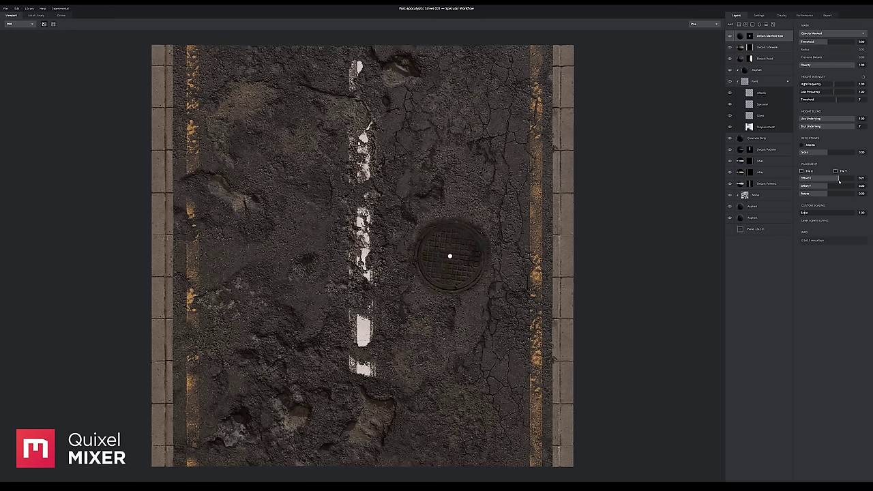
click(453, 122)
- Add a liquid layer and set its surface threshold to -0.22 so that water only fills the potholes
click(759, 24)
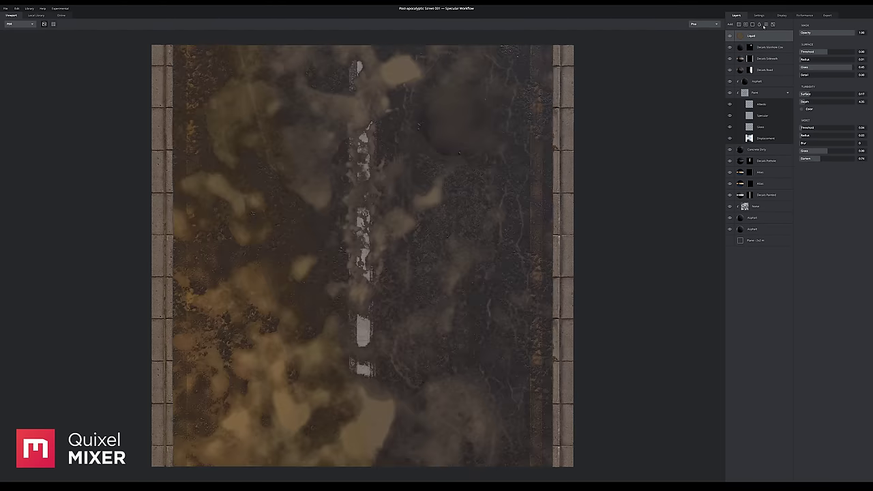
drag(828, 52, 852, 77)
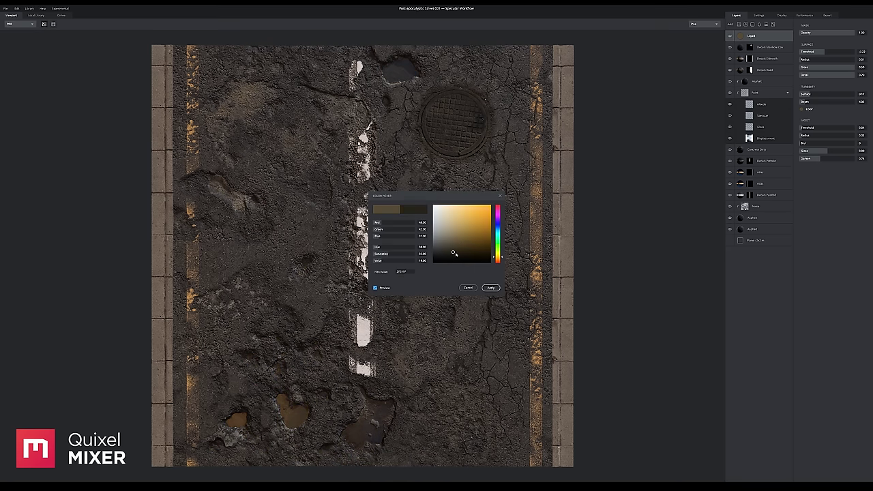
- Examine the street's puddles, cracks, line markings and manhole cover up close from several angles and in different render channels
alt+drag(608, 333, 623, 263)
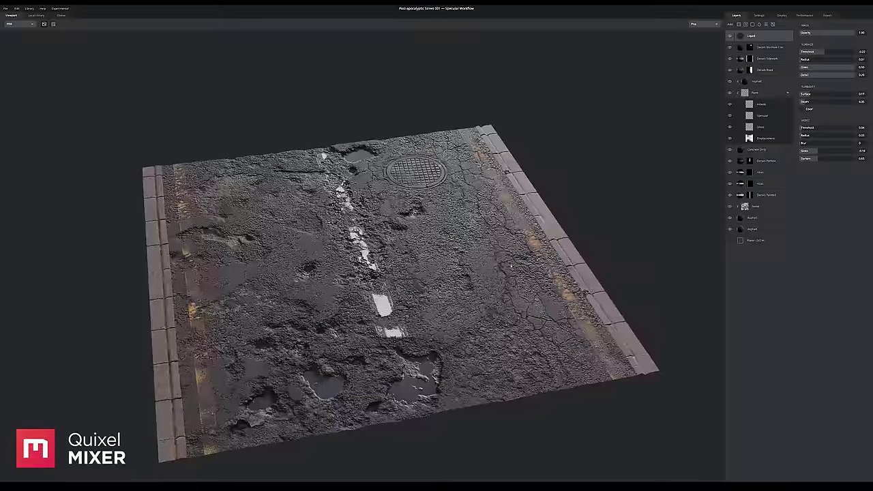
scroll(519, 272, up, 2)
alt+drag(520, 273, 541, 263)
scroll(586, 272, up, 3)
alt+middle_drag(541, 262, 564, 256)
key(t)
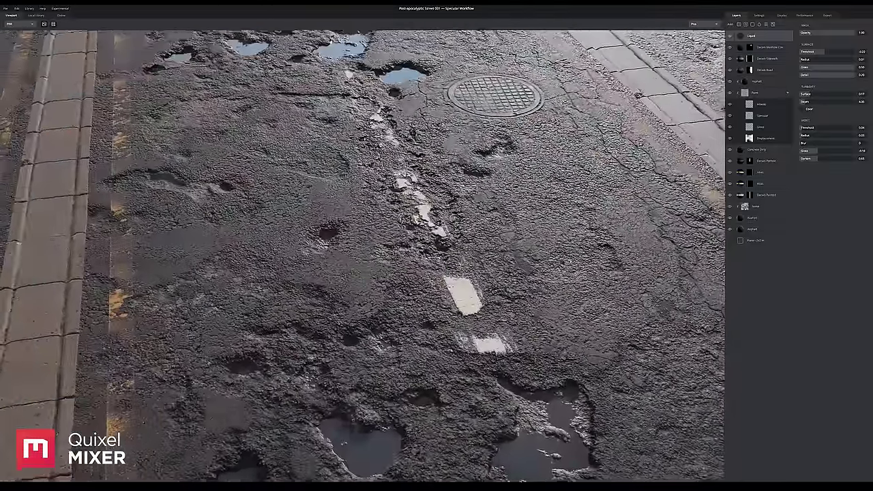
mouse_move(564, 255)
alt+mouse_down()
mouse_move(564, 242)
mouse_move(561, 278)
mouse_move(520, 266)
alt+mouse_up()
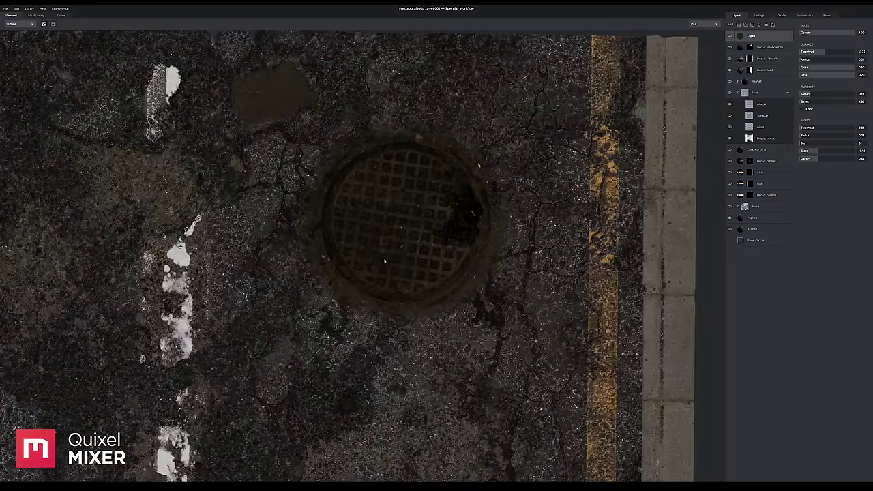
middle_drag(384, 261, 571, 204)
key(c)
scroll(571, 204, down, 3)
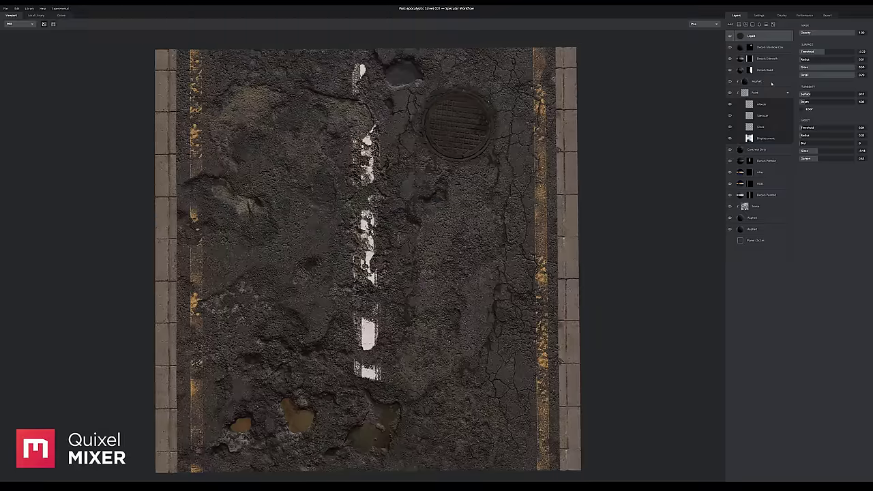
- Readjust the upper Asphalt layer and the painted displacement, and slightly lower the Concrete Dirty layer's mask threshold
click(771, 83)
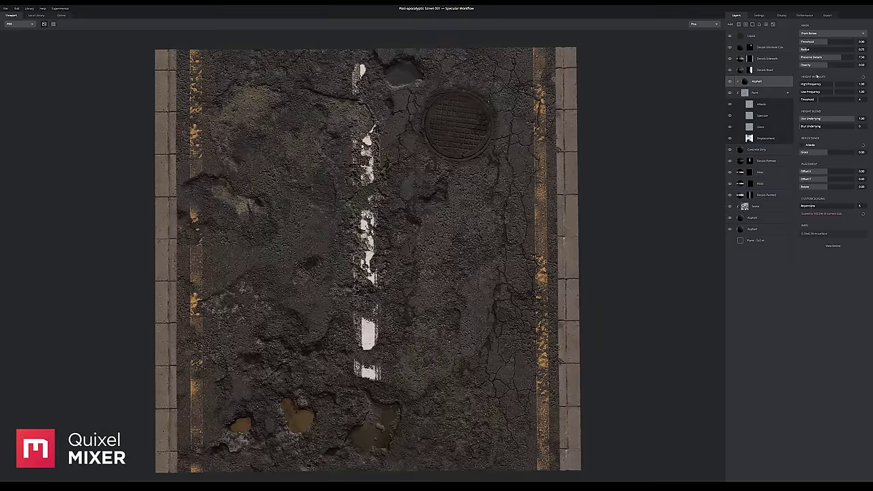
click(765, 138)
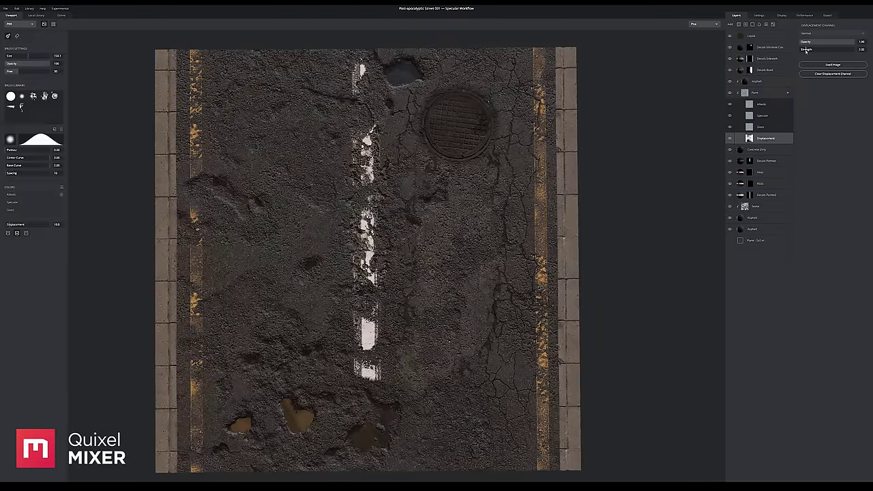
click(767, 149)
drag(824, 42, 822, 42)
- Darken the albedo color of the Decals Sidewalk layer
click(767, 59)
click(802, 144)
drag(451, 240, 444, 248)
click(490, 287)
- Tint the manhole cover decal's albedo dark brown and raise its gloss, checking the reflection at an angle
click(771, 161)
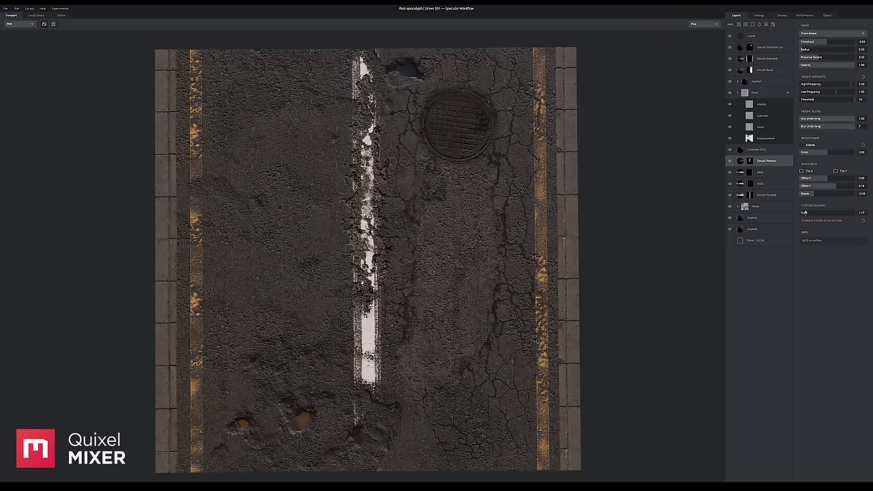
click(769, 47)
click(803, 145)
click(455, 254)
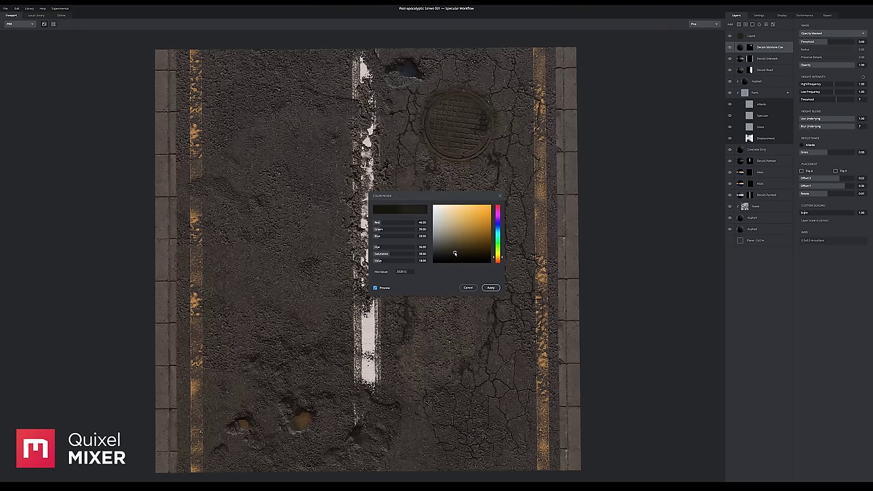
click(488, 286)
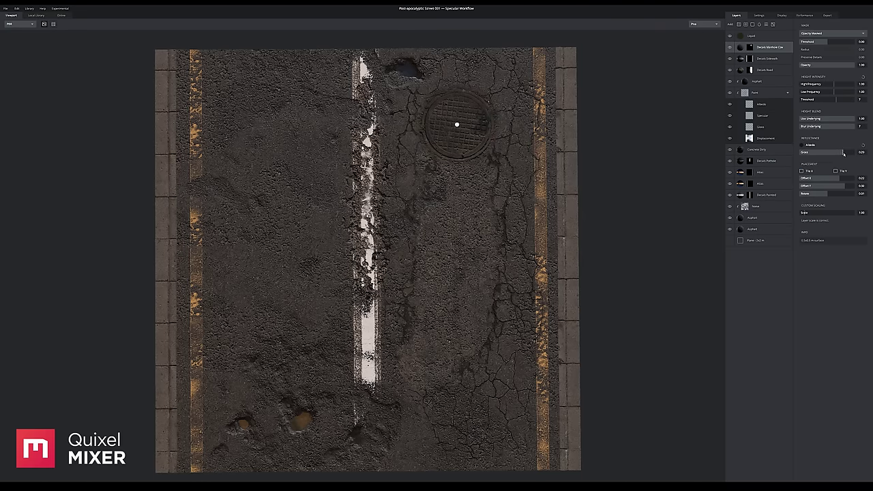
drag(672, 198, 652, 174)
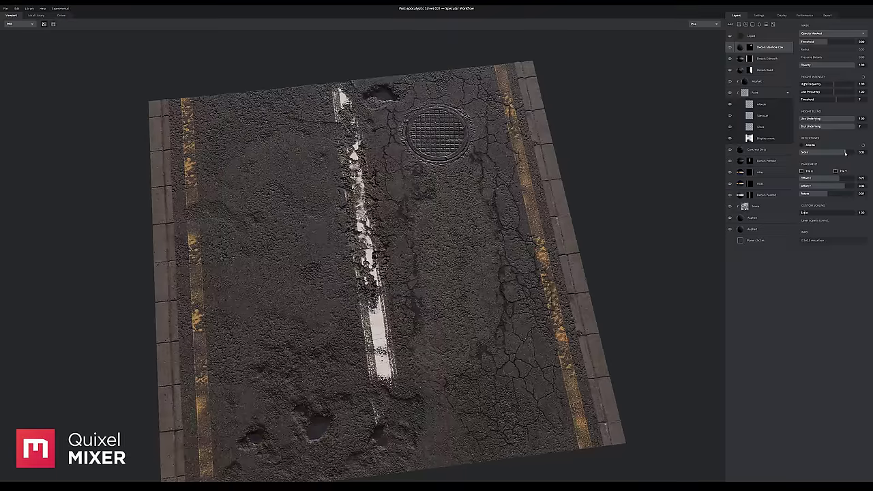
- Increase the high-frequency and low-frequency height intensity of the Decals Road layer
click(769, 70)
drag(835, 84, 853, 83)
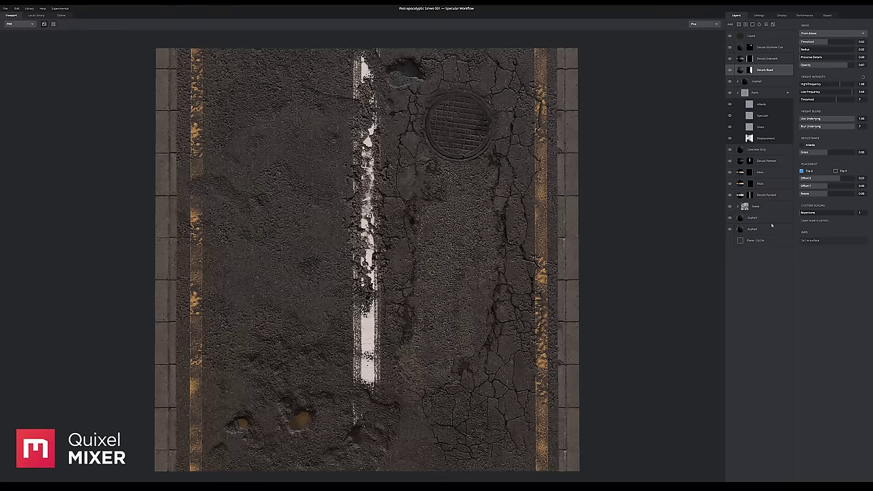
- Open the export settings and set the export resolution to 8192 px
click(827, 15)
click(813, 70)
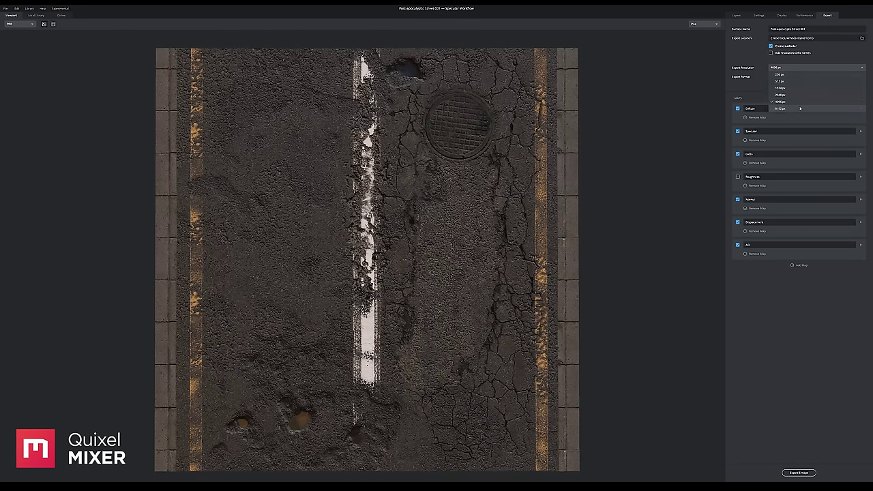
click(784, 101)
- Remove all seven default maps, from Diffuse to AO, from the export list
click(746, 117)
click(746, 117)
click(745, 117)
click(746, 118)
click(745, 118)
click(746, 117)
click(746, 117)
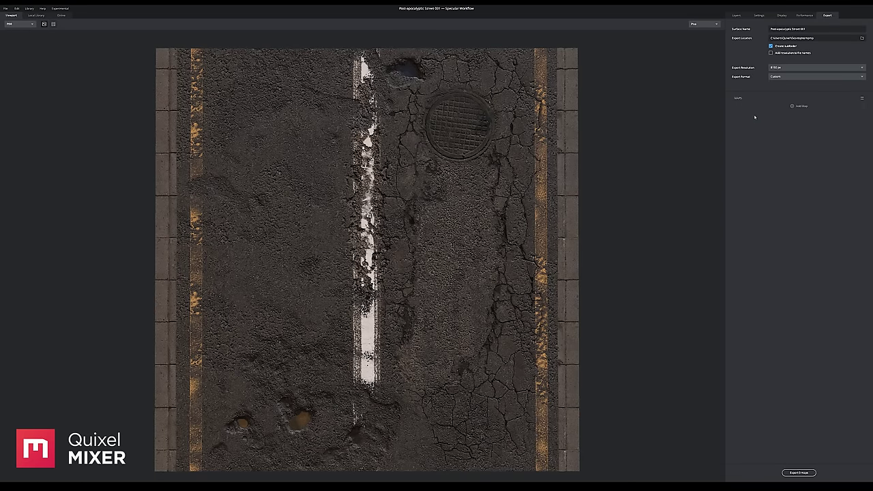
- Add an export map named Albedo and set its file format to EXR
click(795, 107)
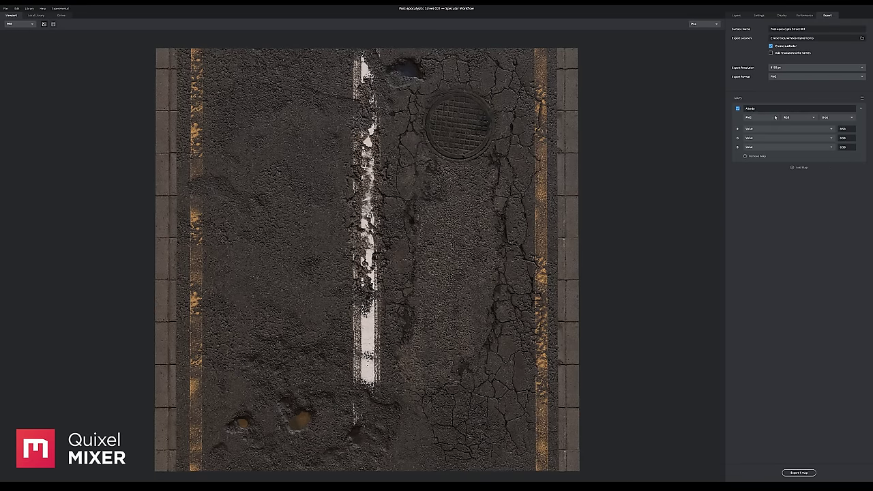
click(774, 117)
click(757, 138)
- Add an export map named RDAO with Roughness in red, Displacement in green and Ambient Occlusion in blue
click(801, 167)
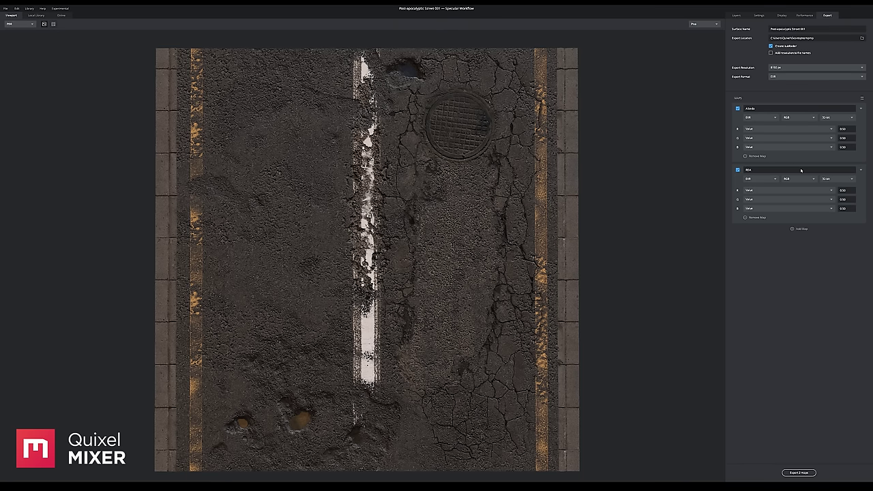
click(787, 191)
click(760, 251)
click(785, 199)
click(768, 287)
click(784, 217)
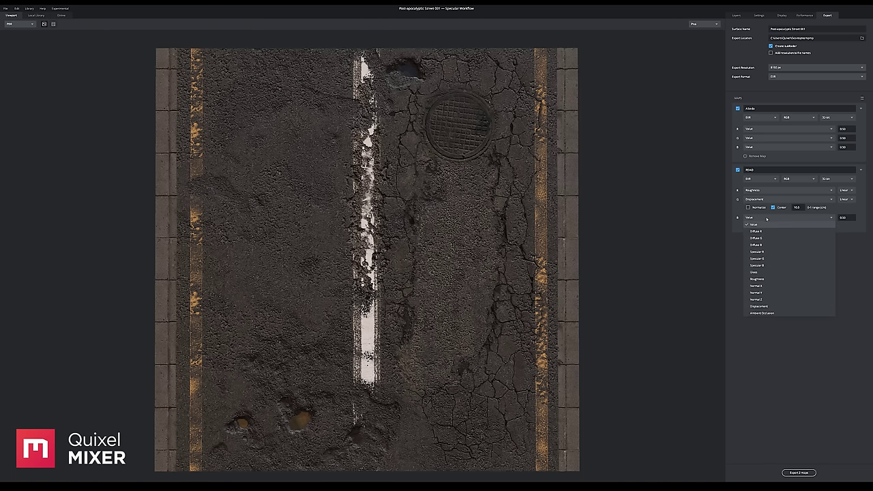
click(764, 313)
- Add a Normal export map with Normal X, inverted Normal Y and Normal Z in its RGB channels, and export the maps
click(800, 237)
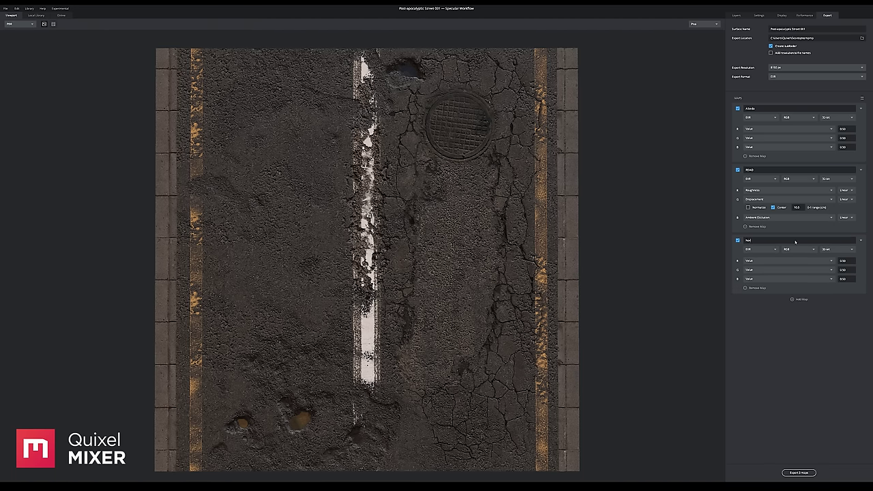
click(784, 261)
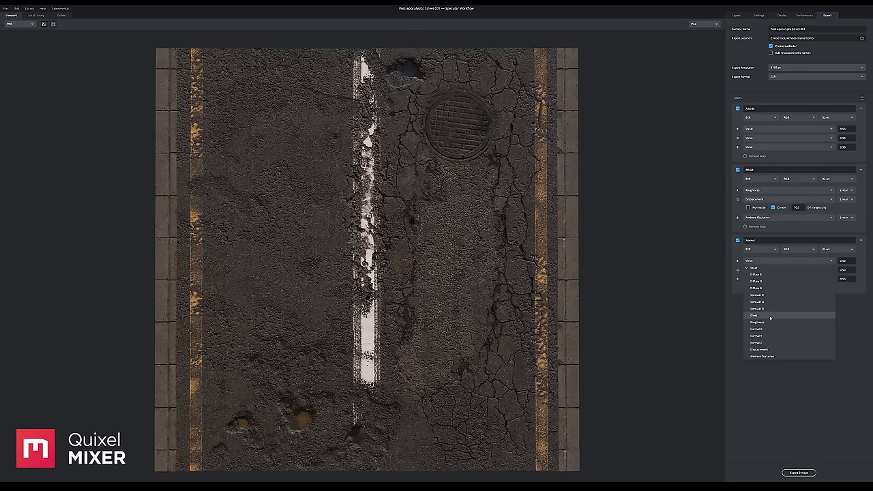
click(757, 329)
click(784, 279)
click(759, 354)
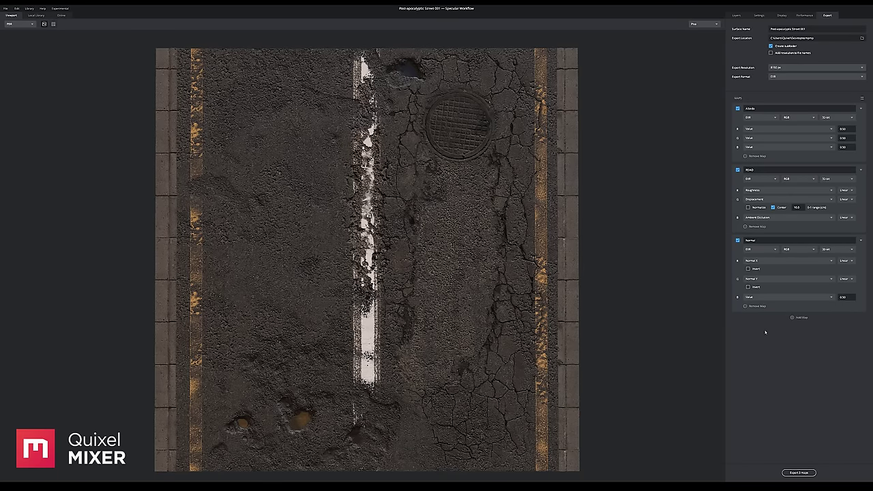
click(748, 287)
click(784, 297)
click(757, 379)
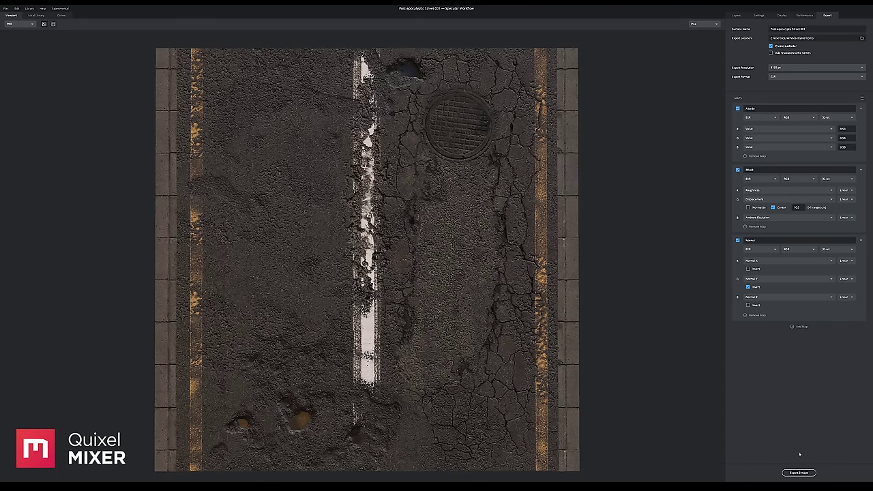
click(798, 473)
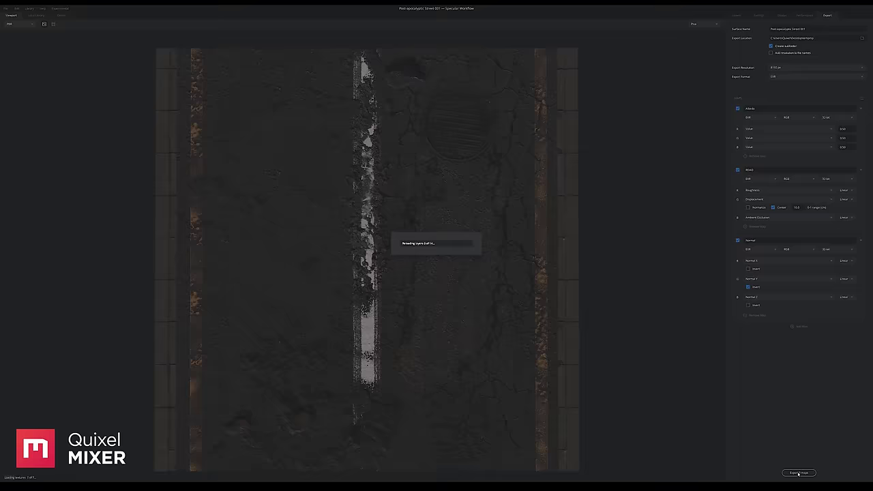